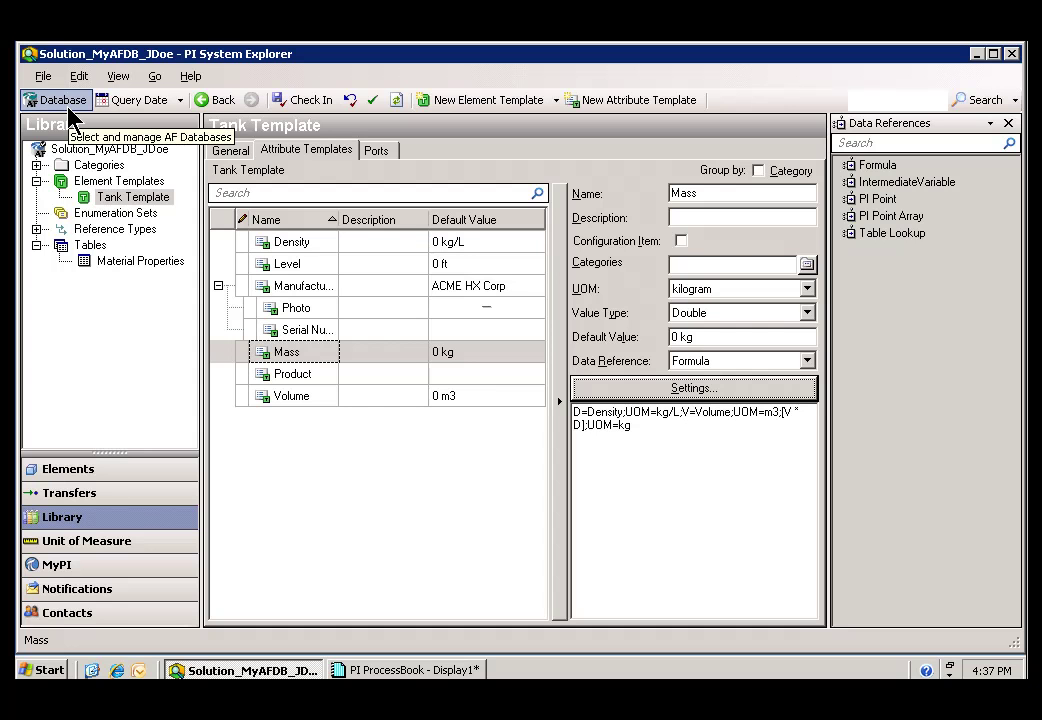
Step: View the TankA element's attributes, then return to the Library's Element Templates list
{"action": "left_click", "coordinate": [30, 472]}
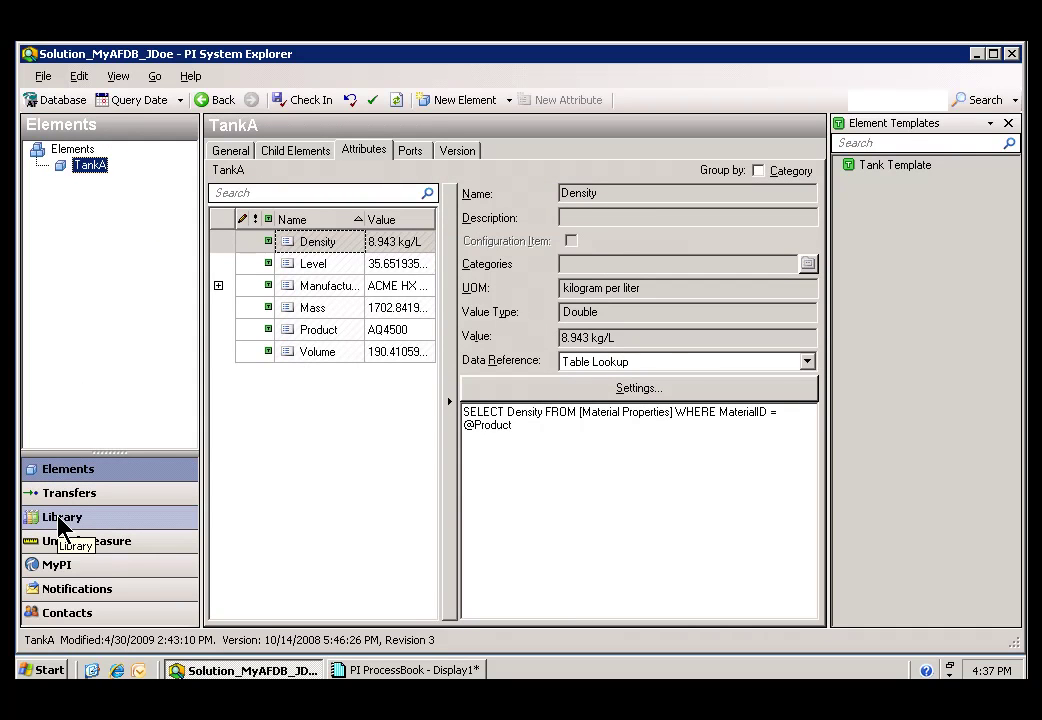
{"action": "left_click", "coordinate": [58, 519]}
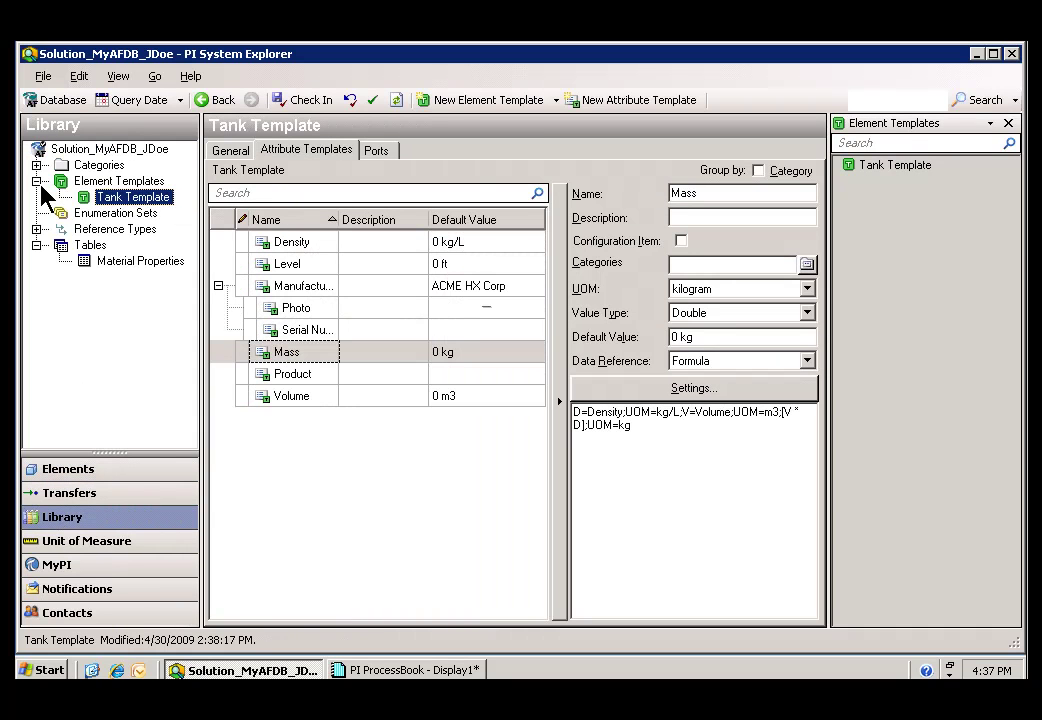
{"action": "left_click", "coordinate": [37, 182]}
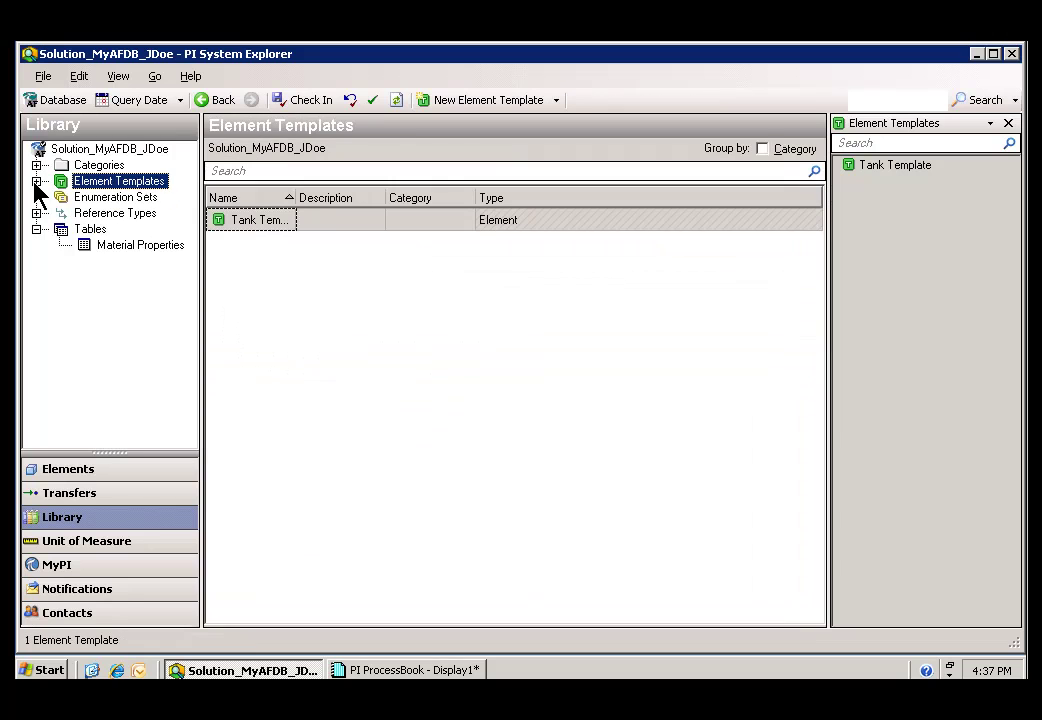
Step: Open the Material Properties table's definition: MaterialID as String; Density, Viscosity and Boiling Point as Double
{"action": "left_click", "coordinate": [87, 231]}
{"action": "left_click", "coordinate": [93, 252]}
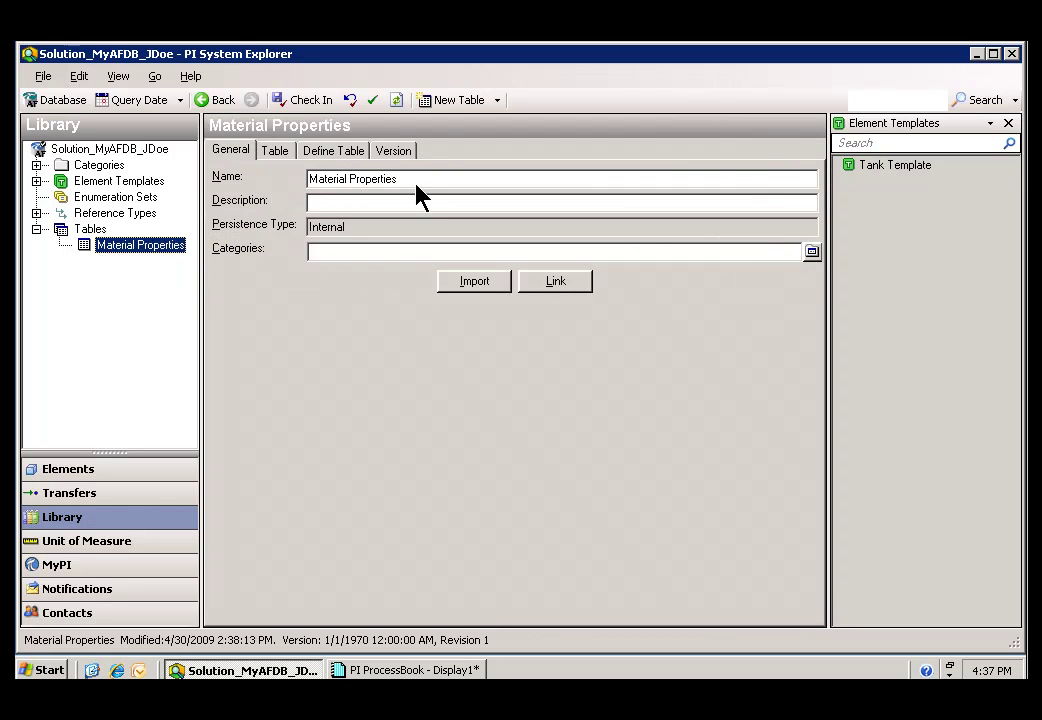
{"action": "left_click", "coordinate": [334, 155]}
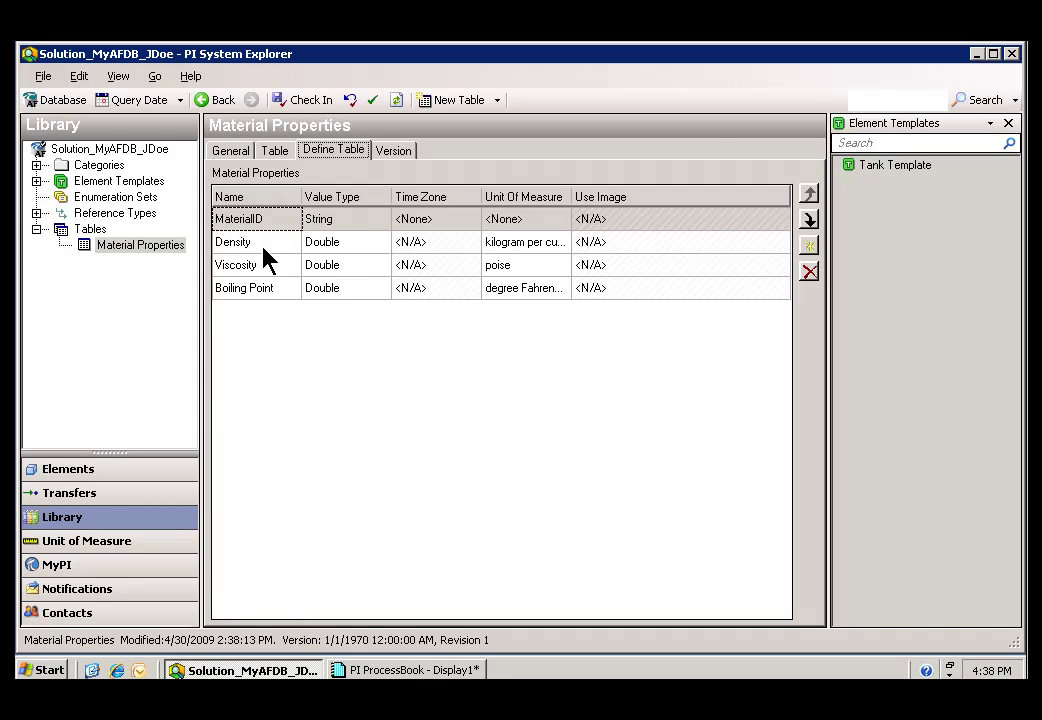
Step: Show the Material Properties data rows and mark the WX1200 row and column headings in blue
{"action": "left_click", "coordinate": [277, 153]}
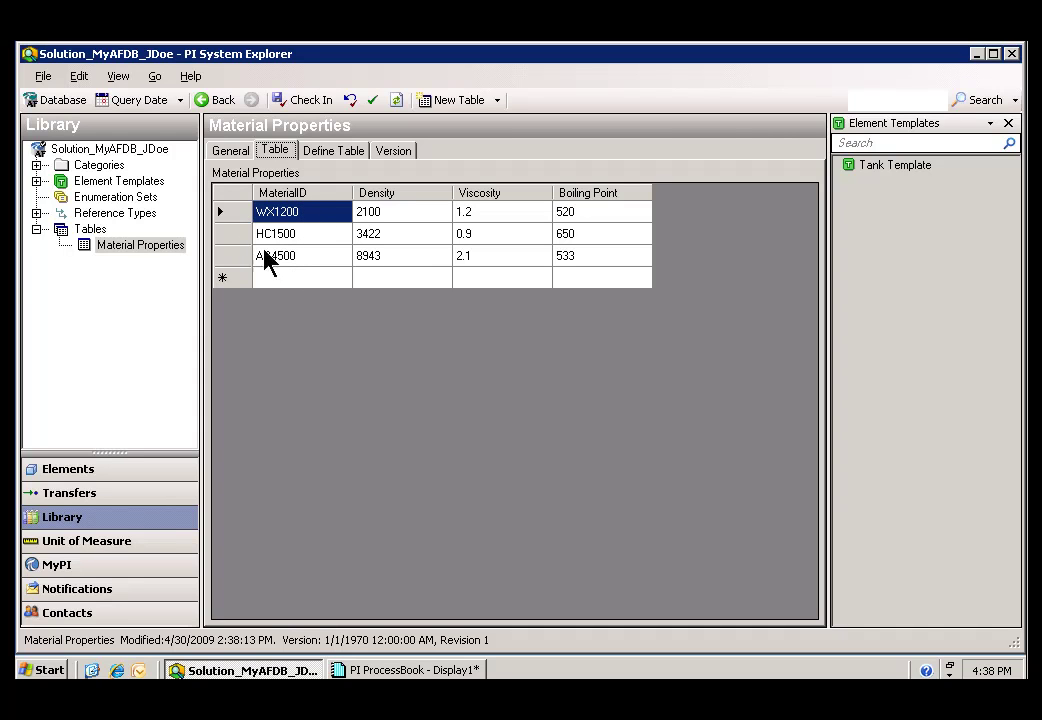
{"action": "left_click", "coordinate": [224, 214]}
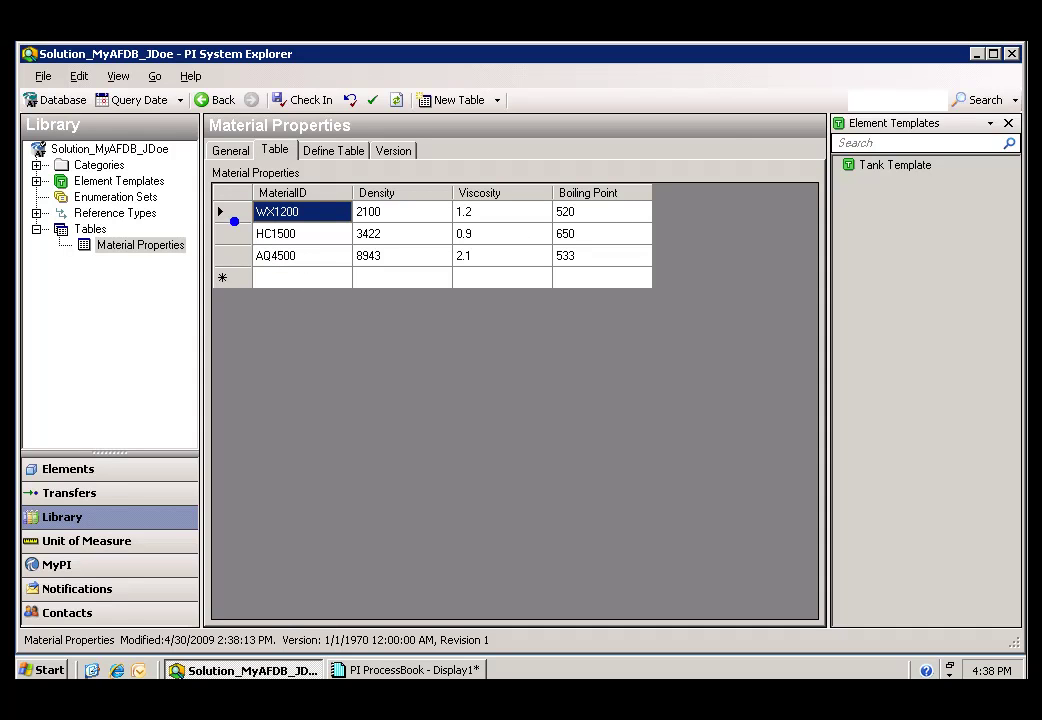
{"action": "left_click_drag", "start_coordinate": [221, 211], "coordinate": [245, 216]}
{"action": "left_click", "coordinate": [414, 194]}
{"action": "left_click", "coordinate": [529, 192]}
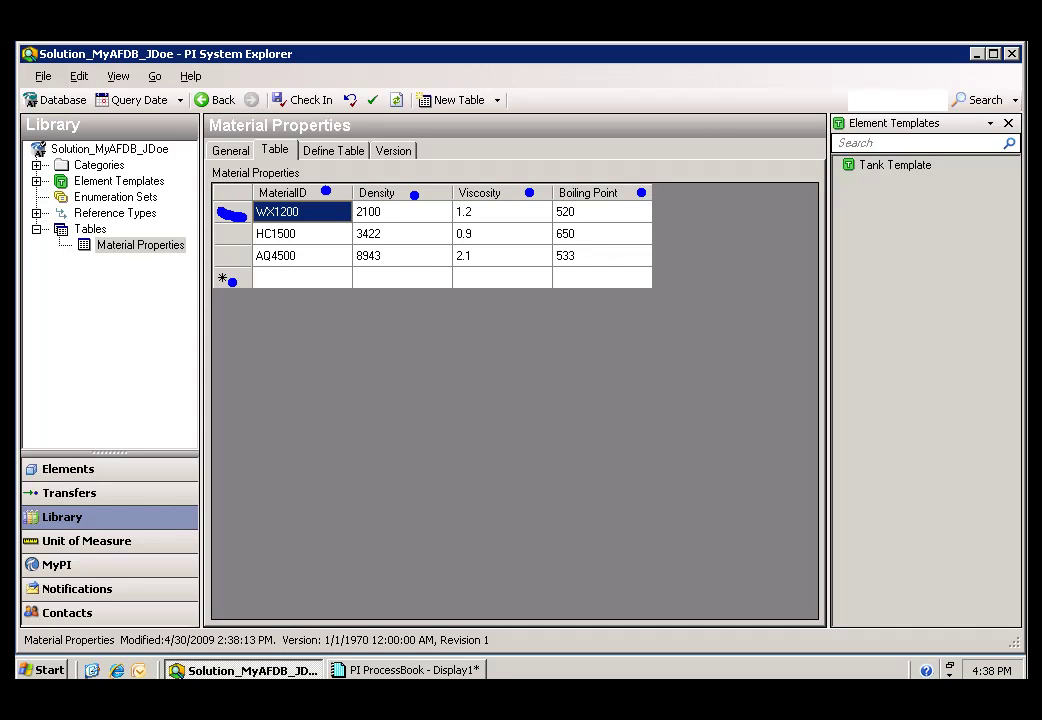
Step: Mark the HC1500 row and its values, including density 3422, in red
{"action": "key", "text": "r"}
{"action": "left_click_drag", "start_coordinate": [213, 235], "coordinate": [246, 237]}
{"action": "left_click", "coordinate": [325, 237]}
{"action": "left_click", "coordinate": [410, 238]}
{"action": "left_click", "coordinate": [533, 236]}
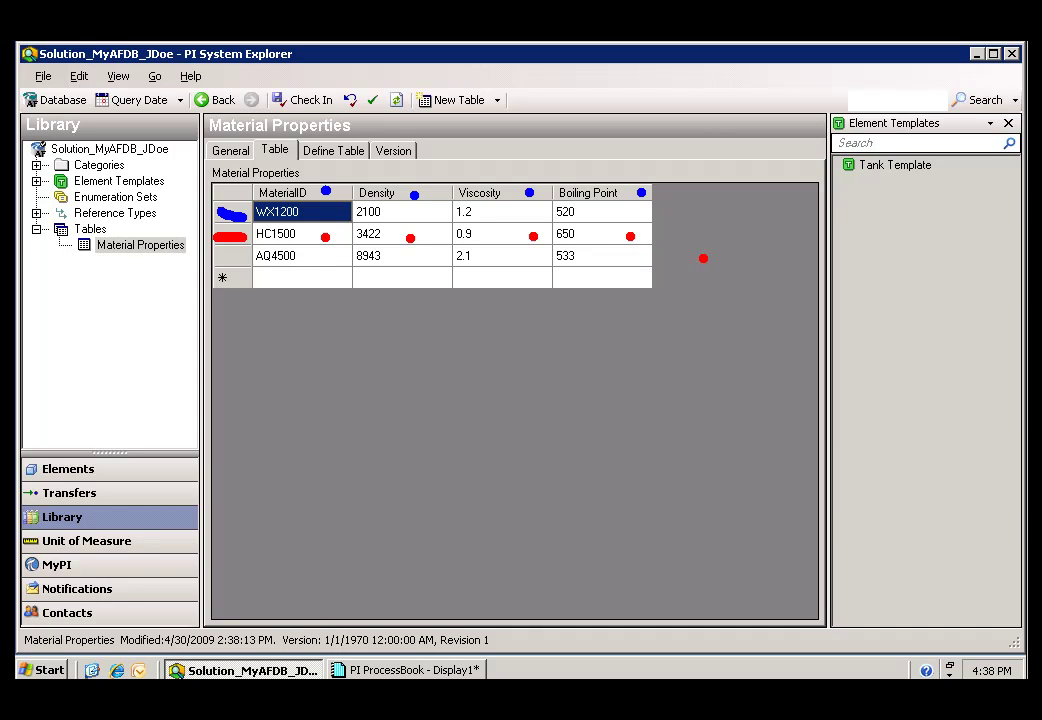
Step: Mark the AQ4500 row, density 8943 and boiling point 533 in green, then clear all annotations
{"action": "key", "text": "g"}
{"action": "left_click_drag", "start_coordinate": [215, 255], "coordinate": [266, 256]}
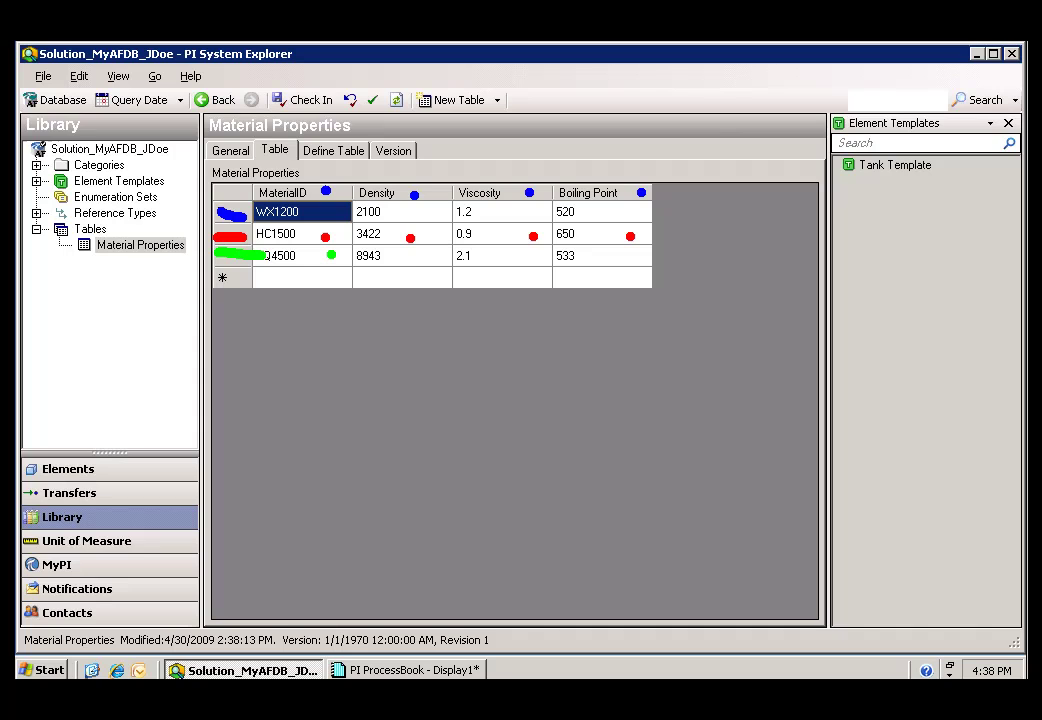
{"action": "left_click", "coordinate": [331, 255]}
{"action": "left_click", "coordinate": [629, 259]}
{"action": "key", "text": "Escape"}
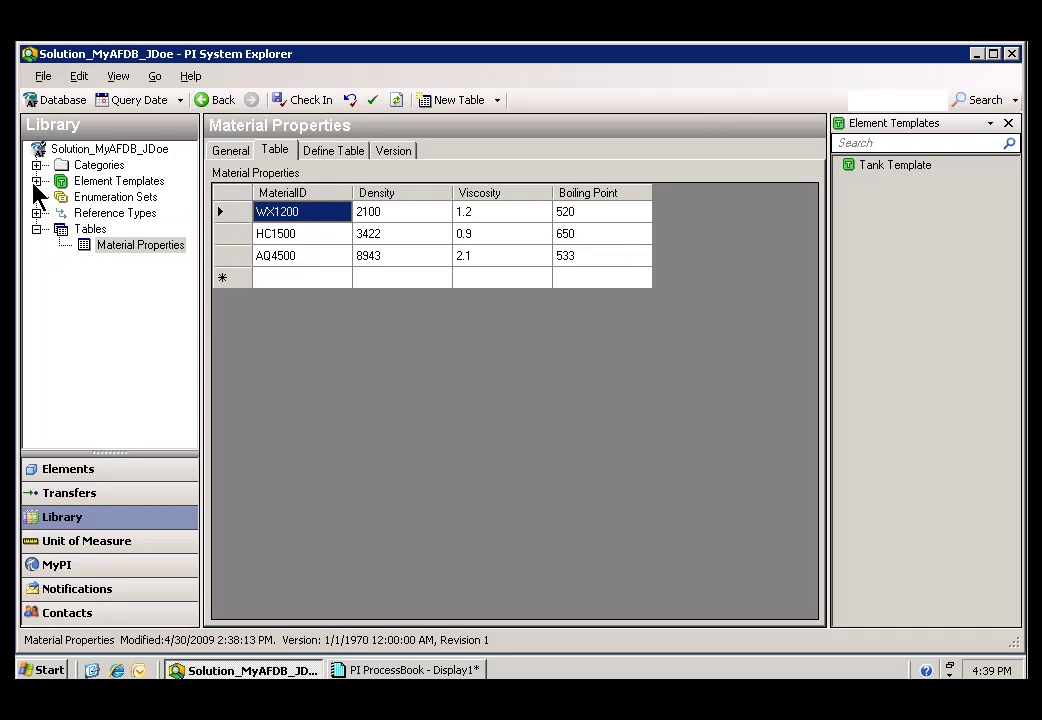
Step: Inspect the Tank Template's Mass formula (Volume × Density, in kg) and close it unchanged
{"action": "left_click", "coordinate": [36, 181]}
{"action": "left_click", "coordinate": [88, 198]}
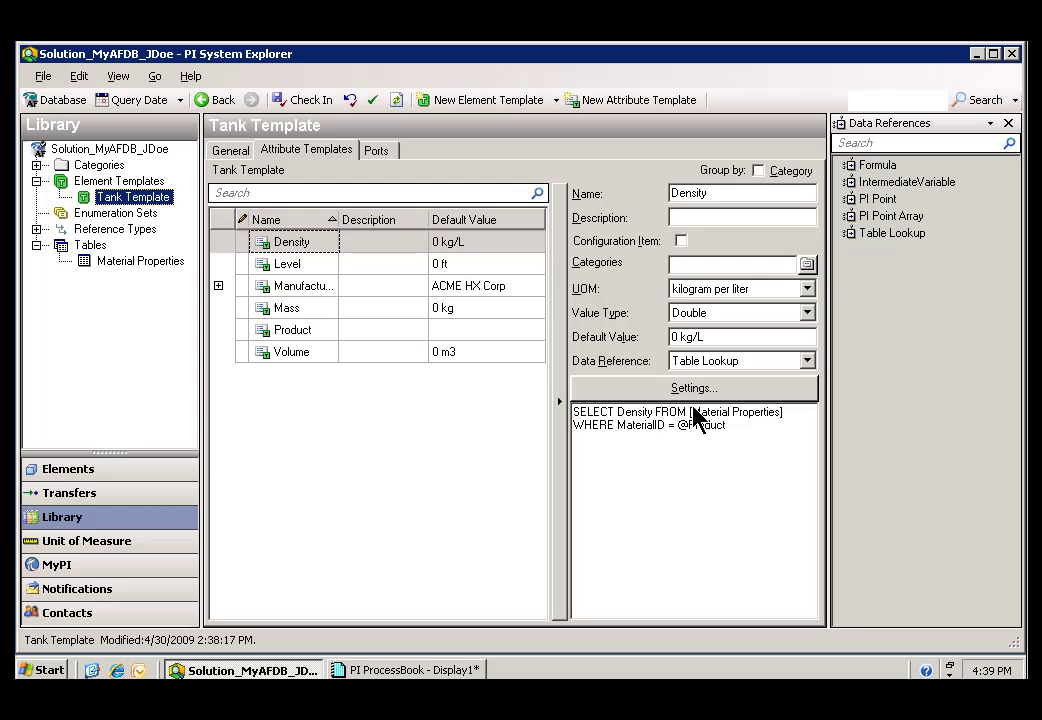
{"action": "left_click", "coordinate": [268, 309]}
{"action": "left_click", "coordinate": [731, 394]}
{"action": "left_click", "coordinate": [563, 553]}
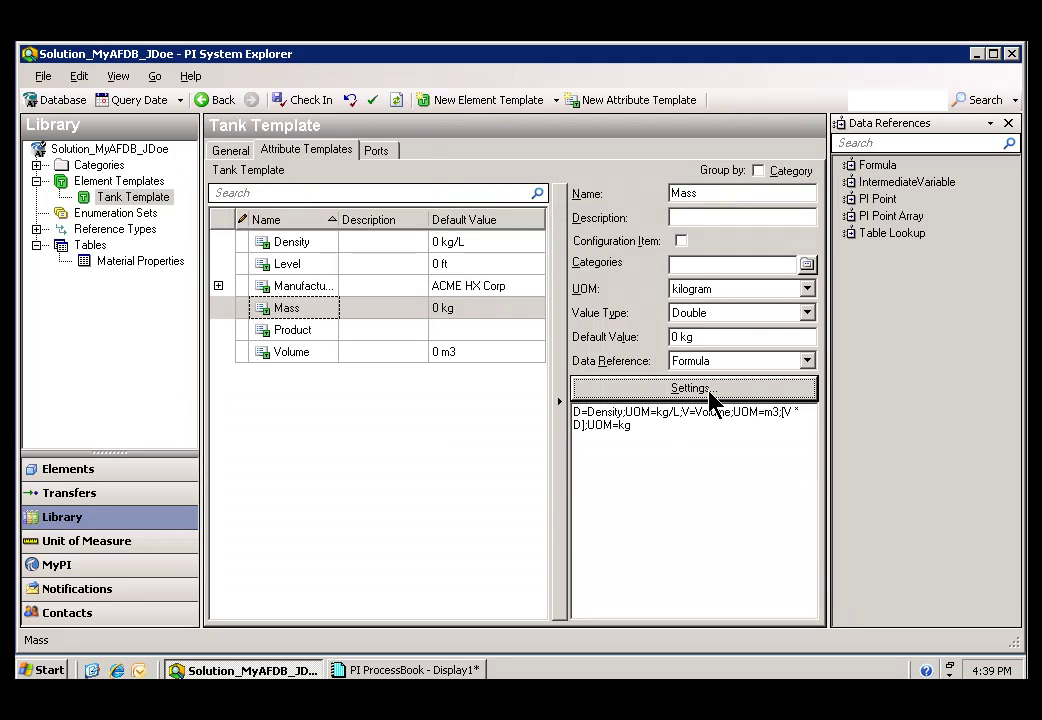
{"action": "left_click", "coordinate": [690, 388]}
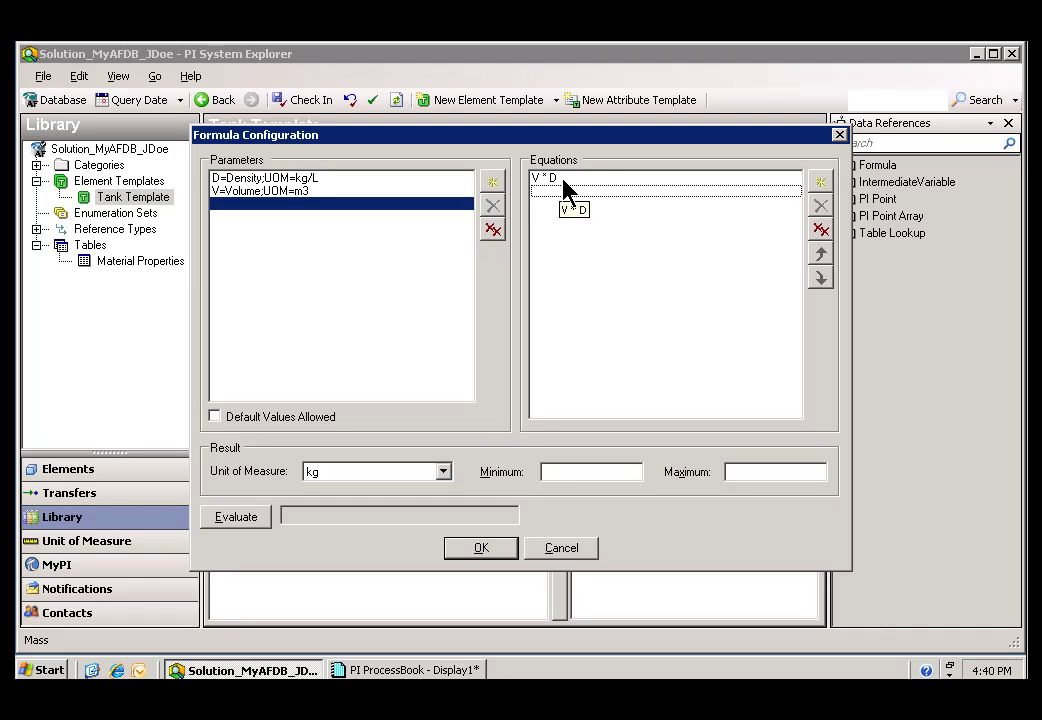
{"action": "left_click", "coordinate": [565, 551]}
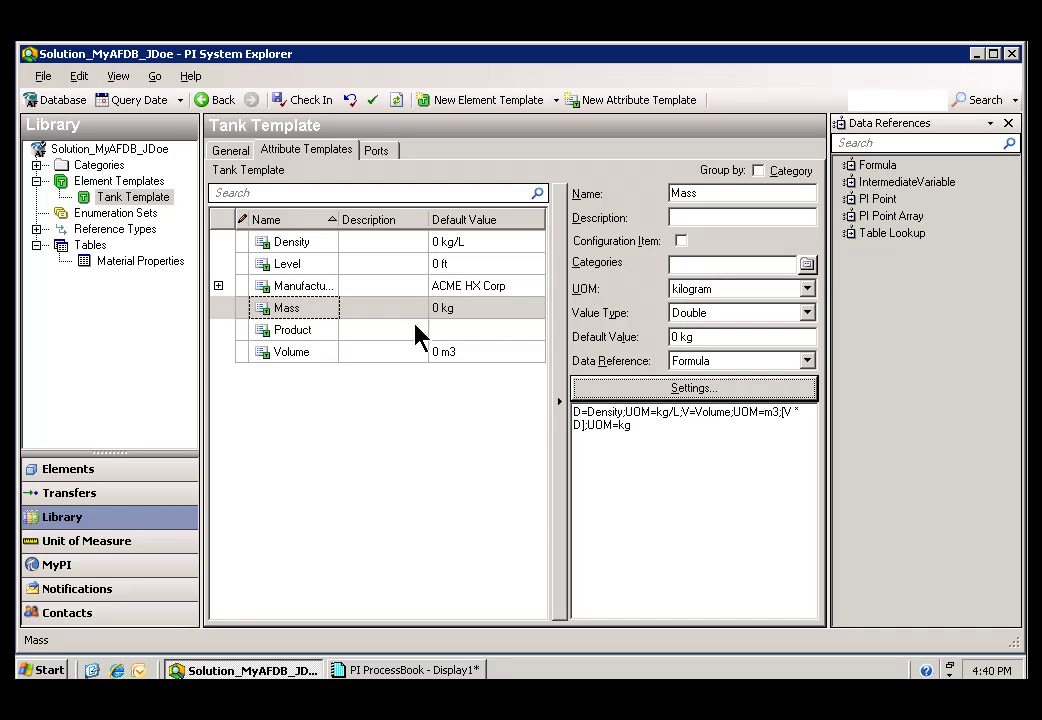
{"action": "left_click", "coordinate": [703, 392]}
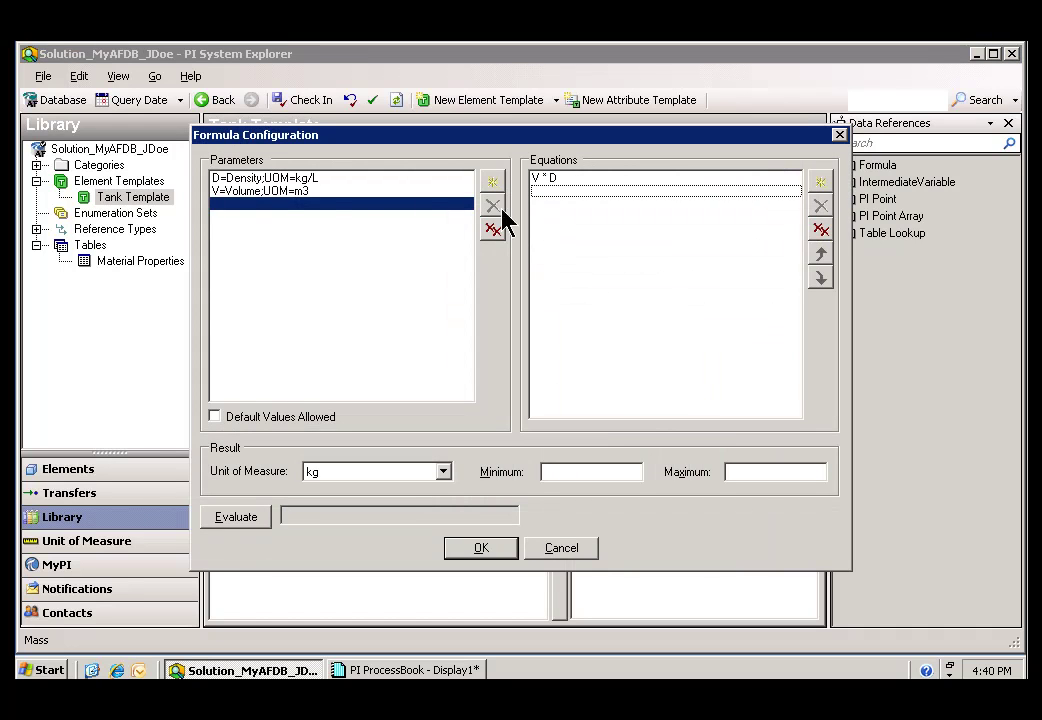
{"action": "left_click", "coordinate": [234, 179]}
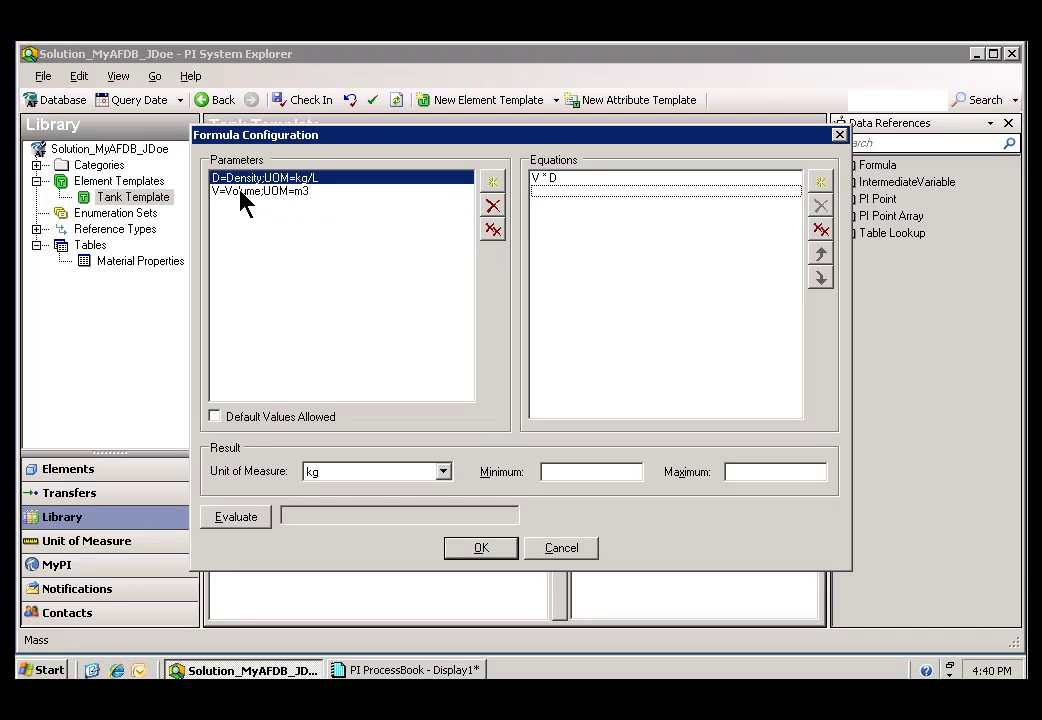
{"action": "left_click", "coordinate": [240, 191]}
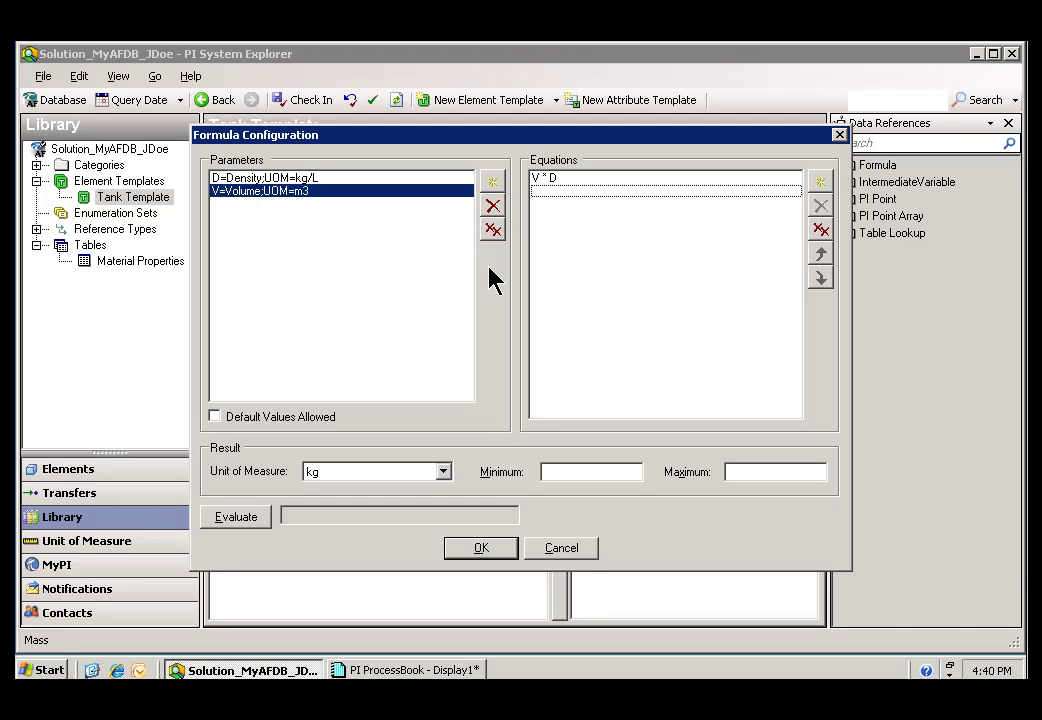
{"action": "left_click", "coordinate": [575, 552]}
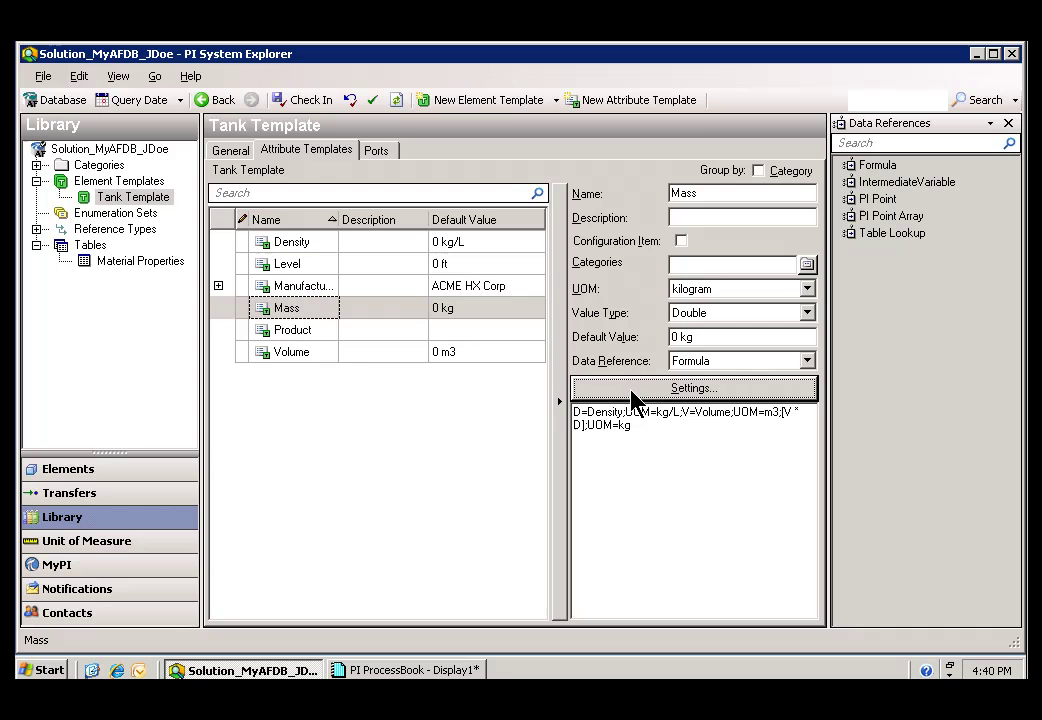
Step: Bring the lab PDF's Welcome section on opening Solution_MyAFDB_JDoe to the front
{"action": "left_click", "coordinate": [418, 670]}
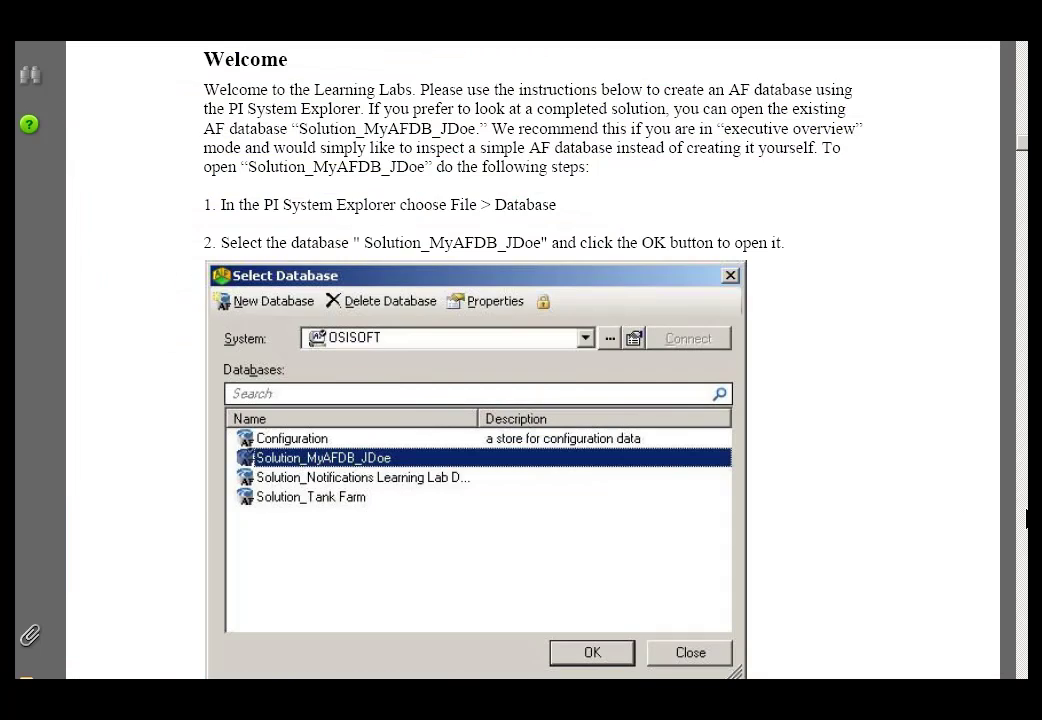
Step: Pen-mark the 'Create a new AF database' and 'Create an AF Element' objectives, then clear the marks
{"action": "scroll", "coordinate": [1027, 517], "scroll_direction": "down", "scroll_amount": 5}
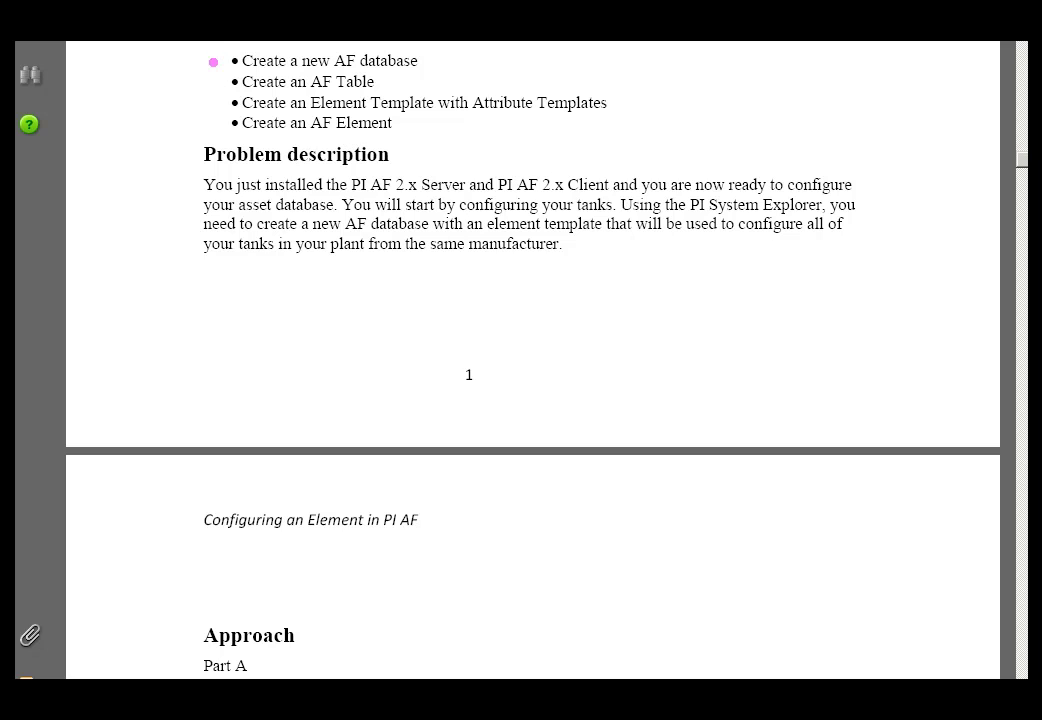
{"action": "mouse_move", "coordinate": [202, 61]}
{"action": "left_mouse_down"}
{"action": "mouse_move", "coordinate": [225, 61]}
{"action": "mouse_move", "coordinate": [220, 103]}
{"action": "mouse_move", "coordinate": [237, 105]}
{"action": "left_mouse_up"}
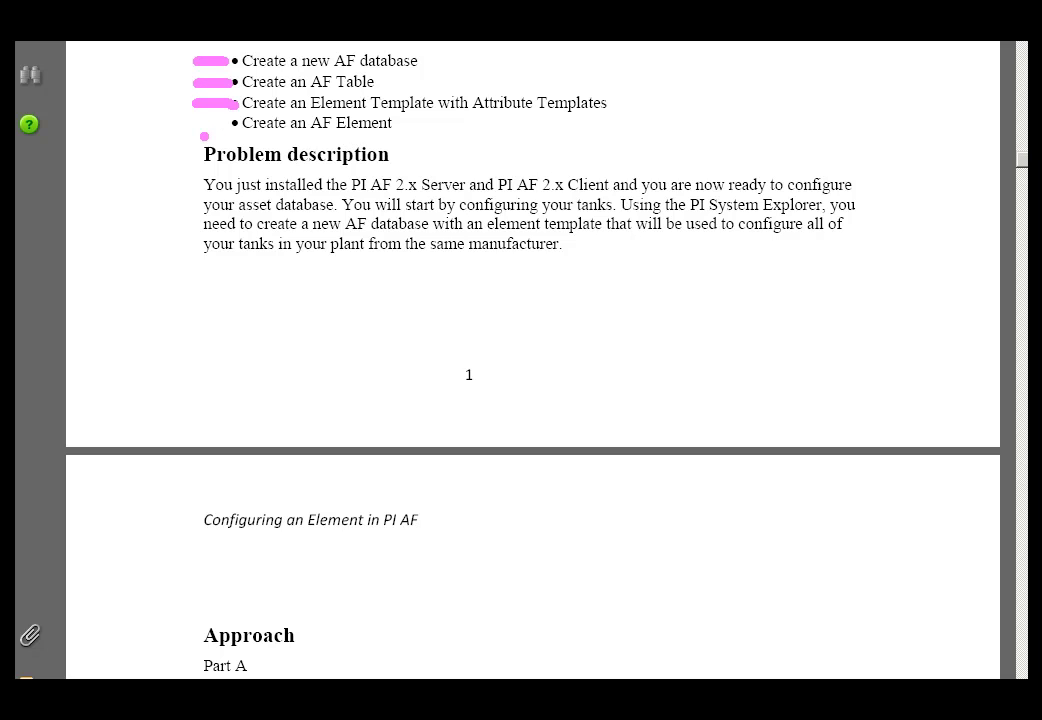
{"action": "left_click_drag", "start_coordinate": [200, 122], "coordinate": [236, 122]}
{"action": "key", "text": "Escape"}
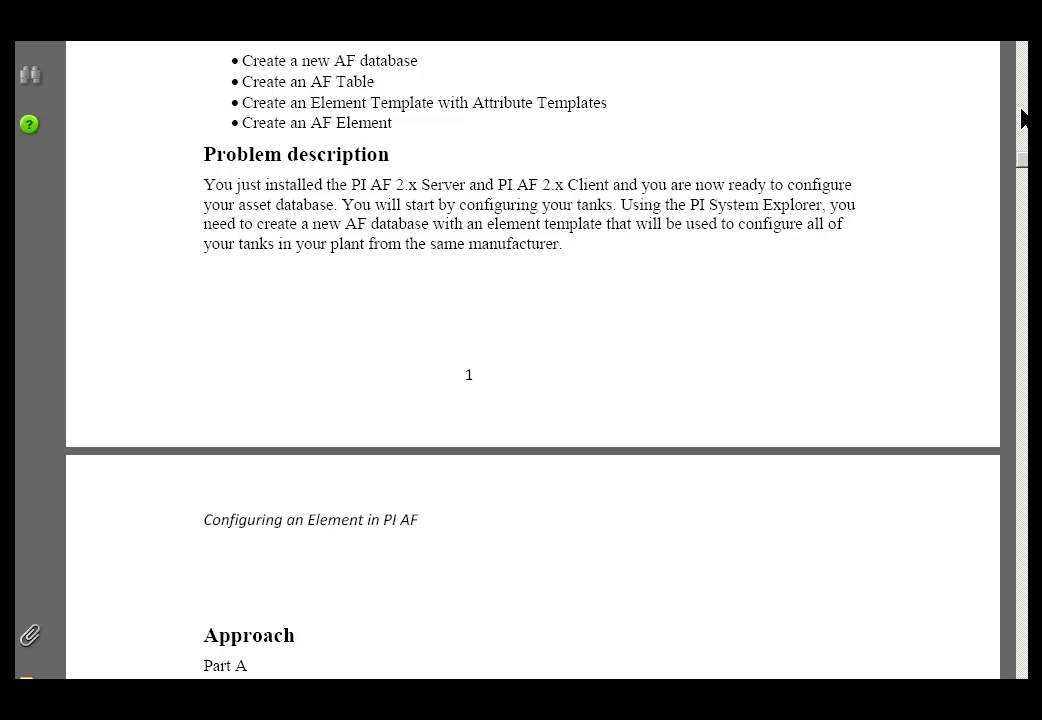
Step: Return to the Welcome section and highlight 'completed solution' and 'Solution_MyAFDB_JDoe'
{"action": "scroll", "coordinate": [1024, 118], "scroll_direction": "up", "scroll_amount": 5}
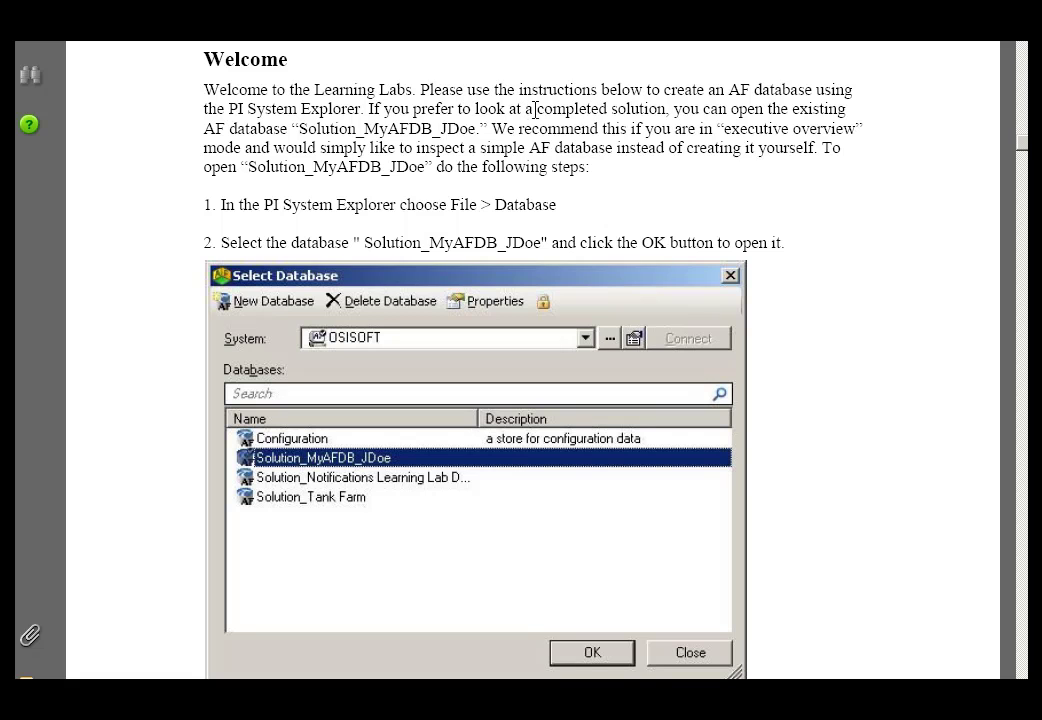
{"action": "left_click_drag", "start_coordinate": [536, 110], "coordinate": [666, 110]}
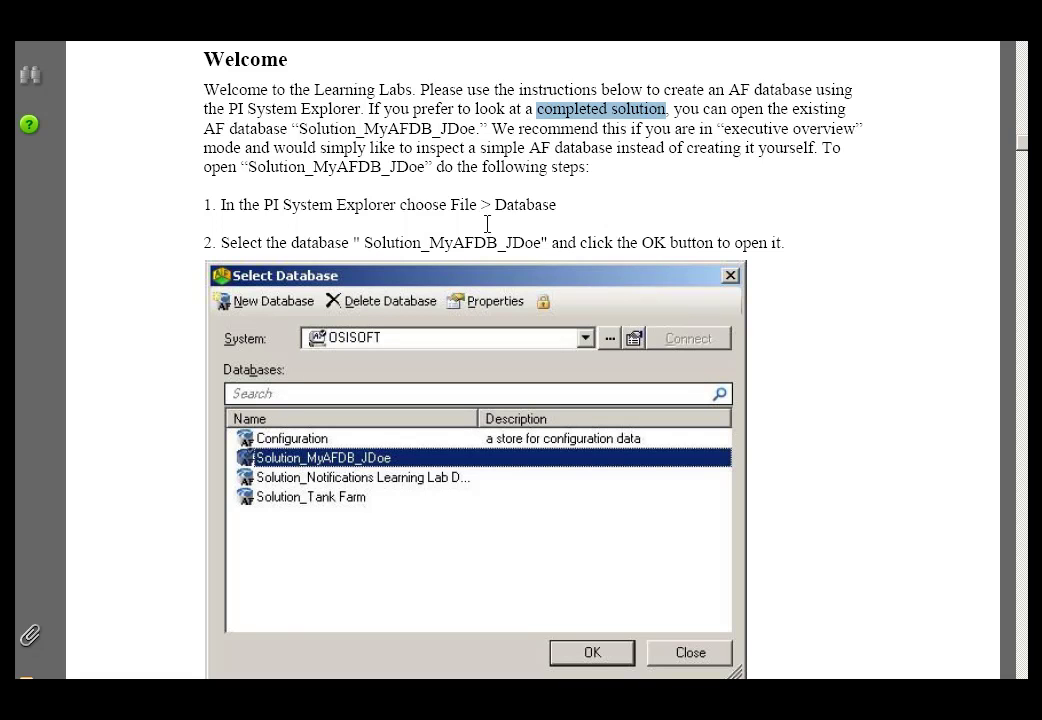
{"action": "left_click_drag", "start_coordinate": [299, 128], "coordinate": [484, 128]}
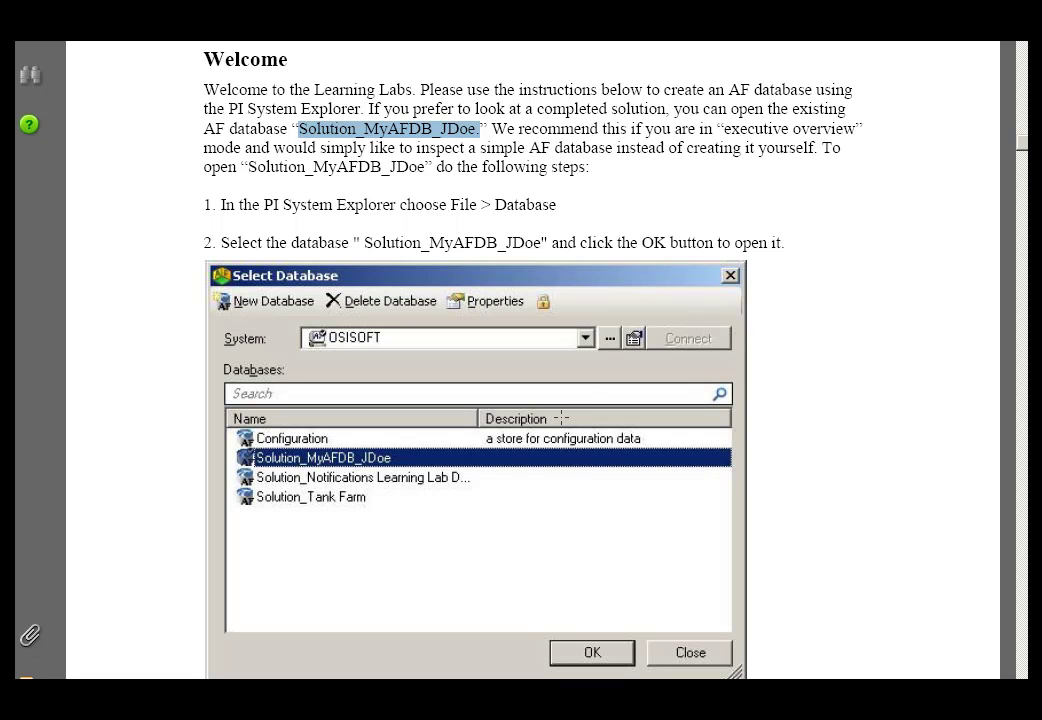
Step: Switch to PI System Explorer and check the database list, closing it without changing databases
{"action": "key", "text": "alt+Tab"}
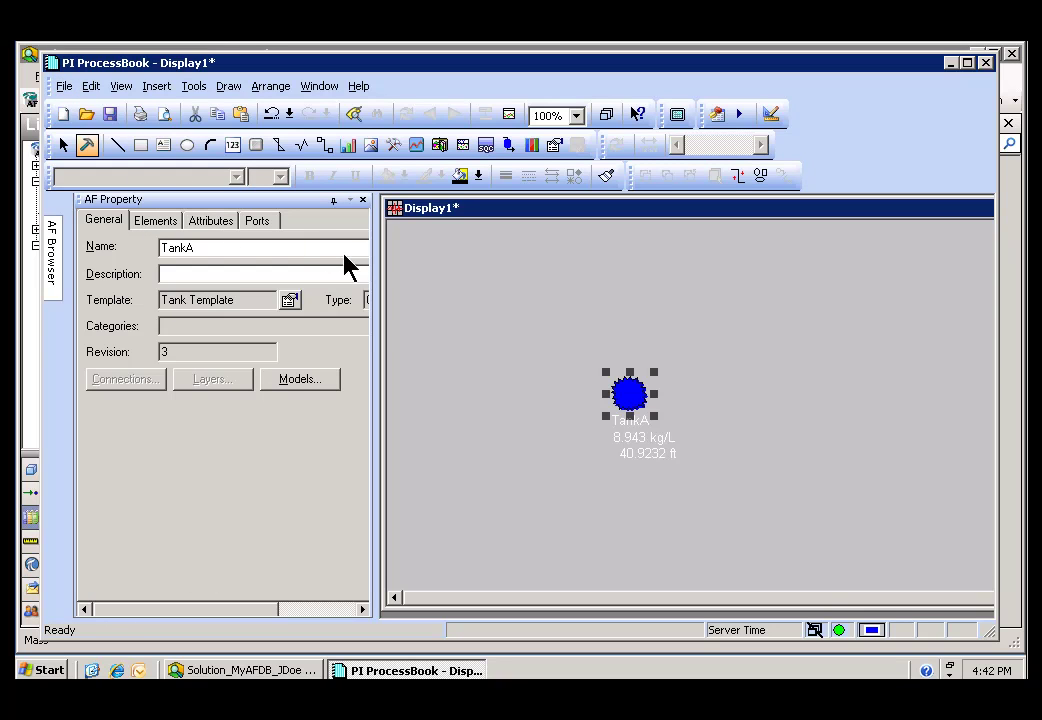
{"action": "left_click", "coordinate": [235, 669]}
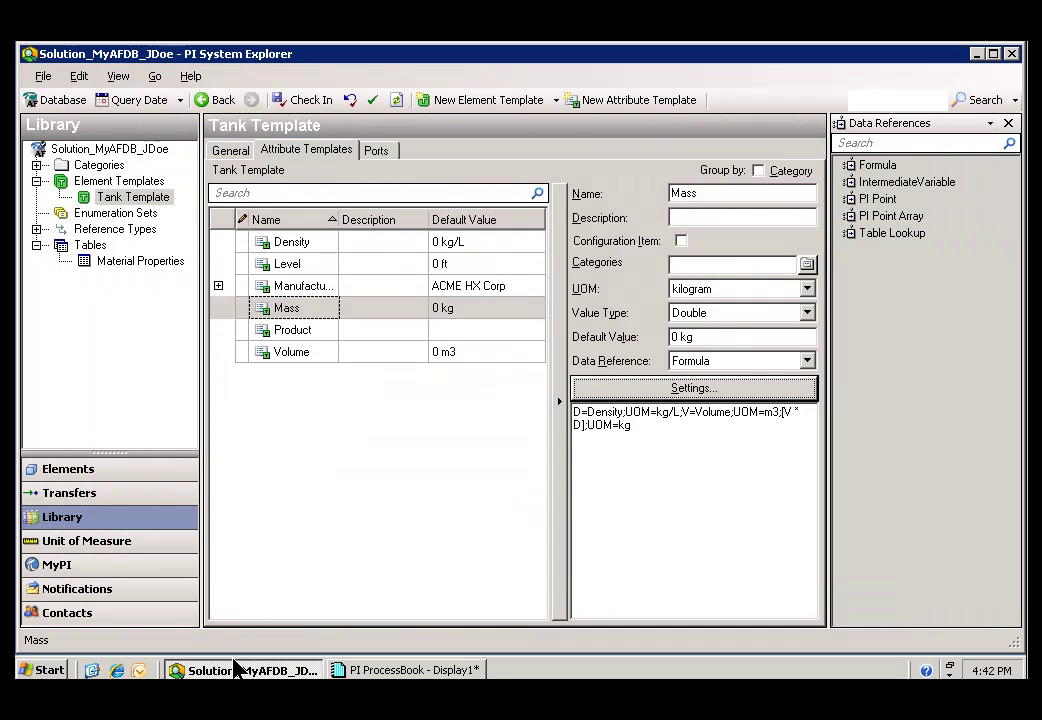
{"action": "left_click", "coordinate": [81, 106]}
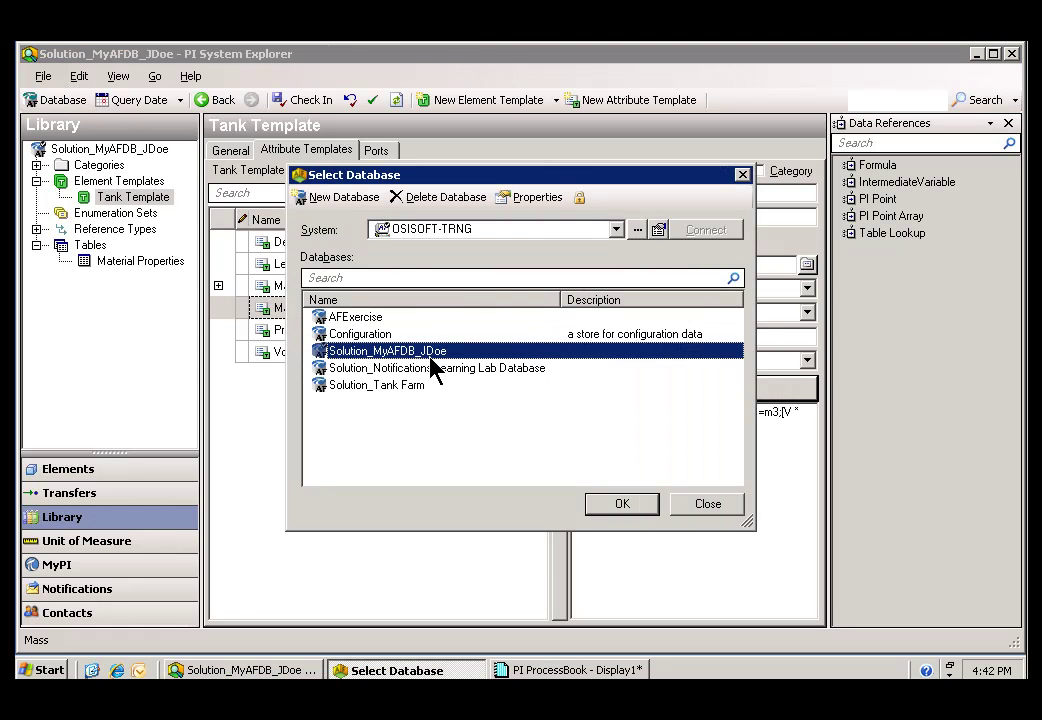
{"action": "left_click", "coordinate": [705, 505]}
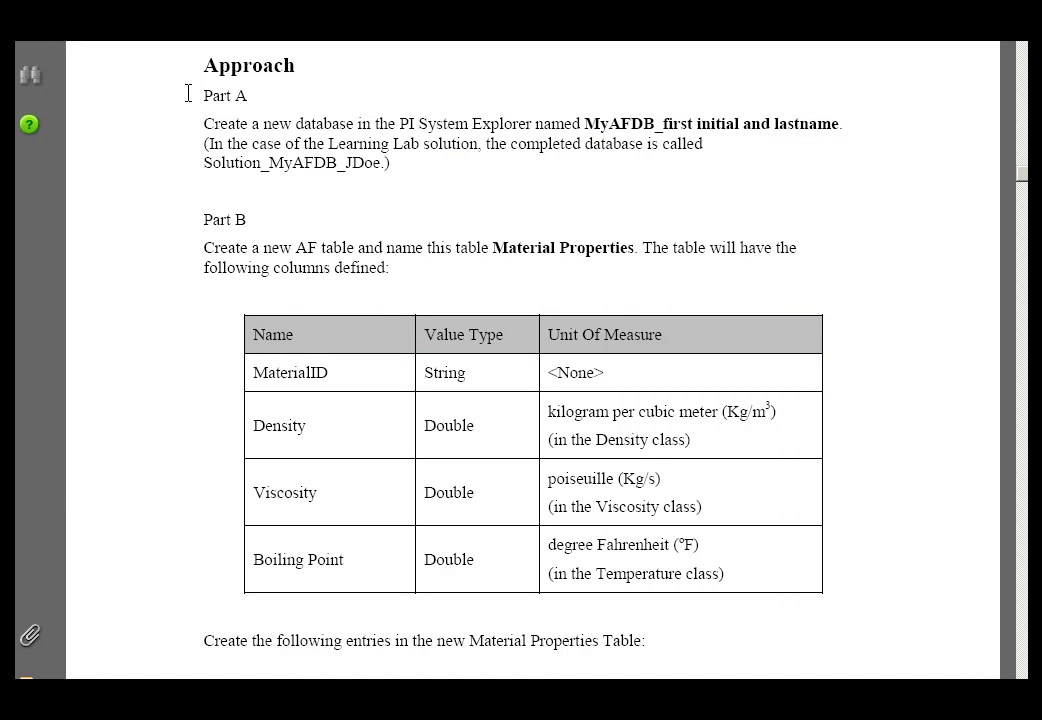
Step: Highlight 'Part A', the database name pattern, 'Material Properties' and 'AF table', then clear the highlight
{"action": "left_click_drag", "start_coordinate": [188, 93], "coordinate": [258, 98]}
{"action": "left_click_drag", "start_coordinate": [580, 123], "coordinate": [838, 122]}
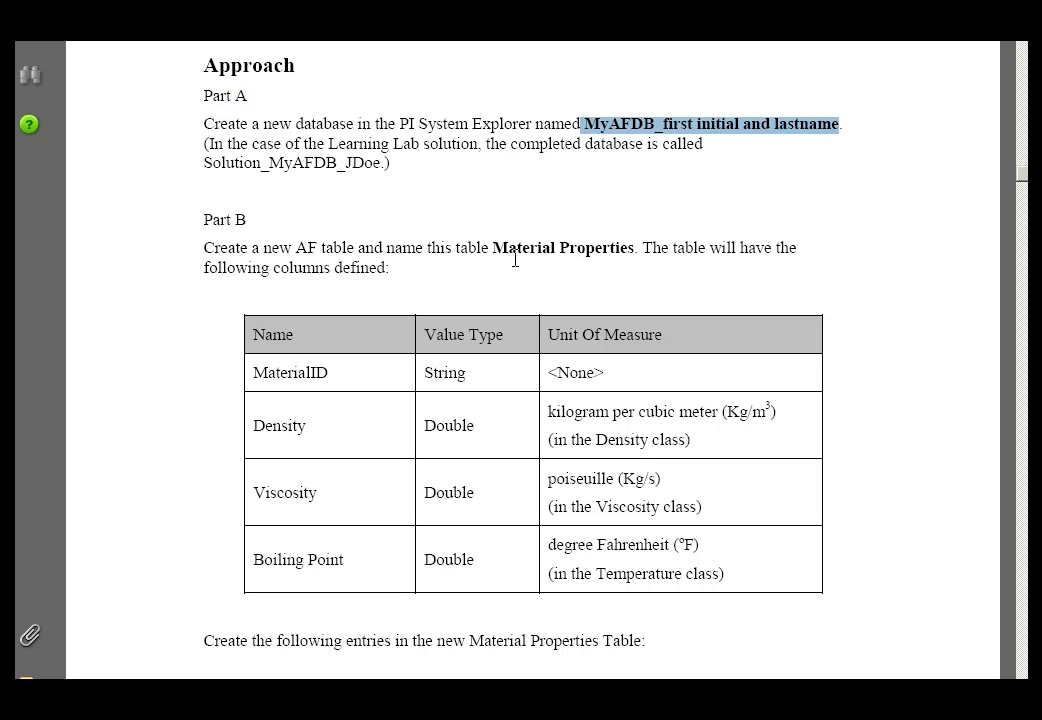
{"action": "left_click_drag", "start_coordinate": [492, 247], "coordinate": [604, 246]}
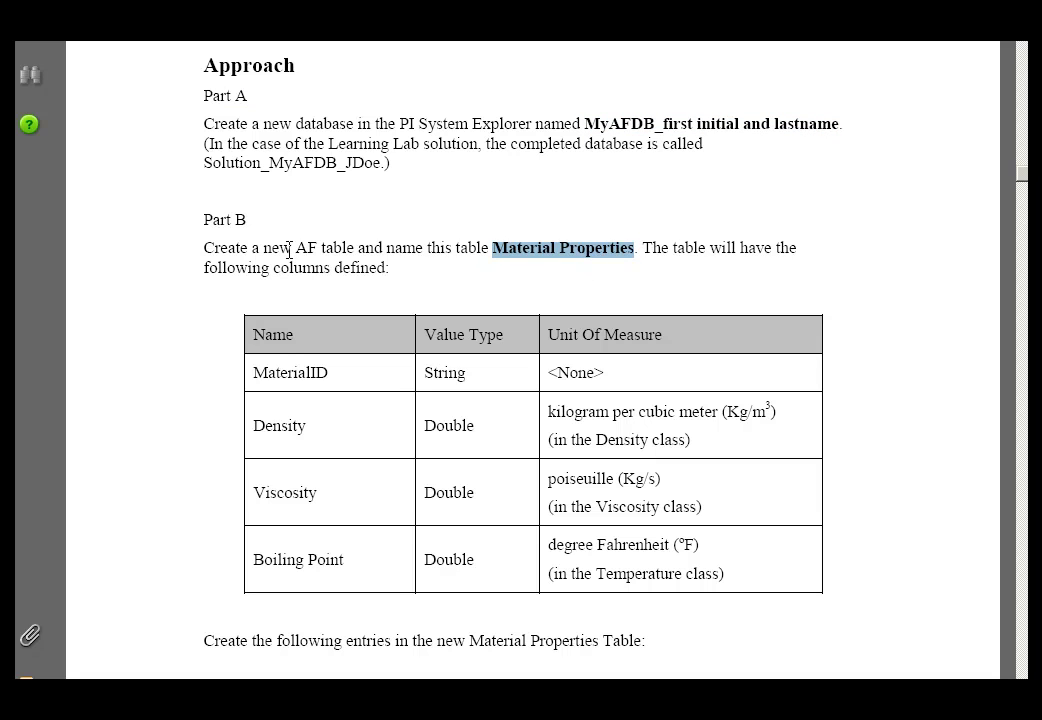
{"action": "left_click_drag", "start_coordinate": [291, 248], "coordinate": [354, 247]}
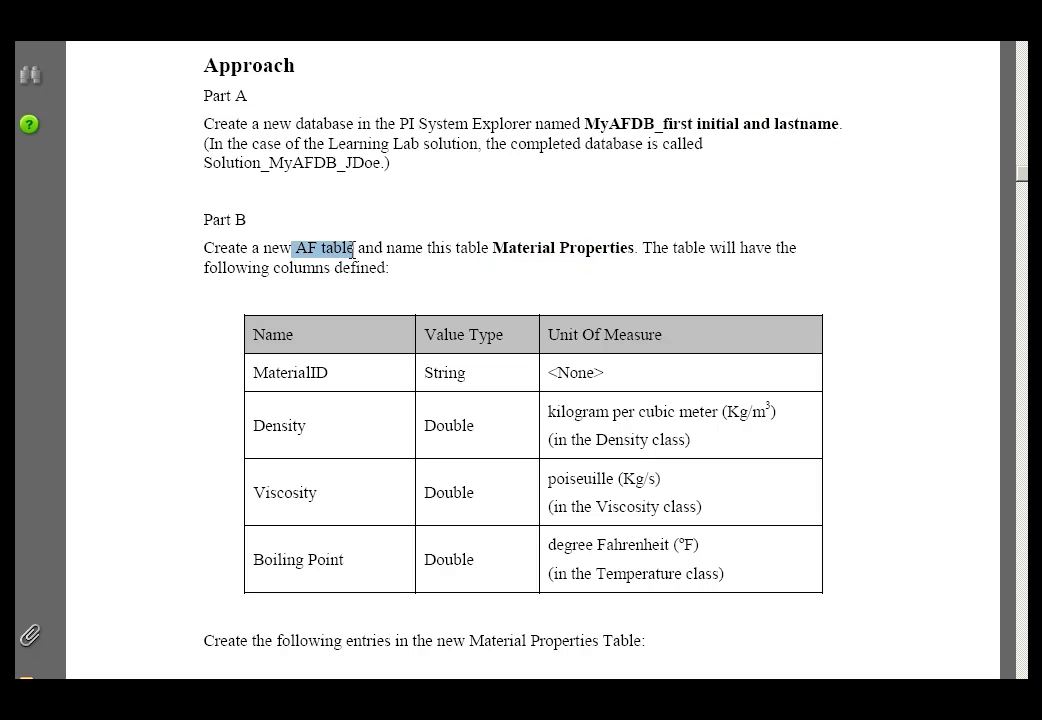
{"action": "left_click", "coordinate": [211, 393]}
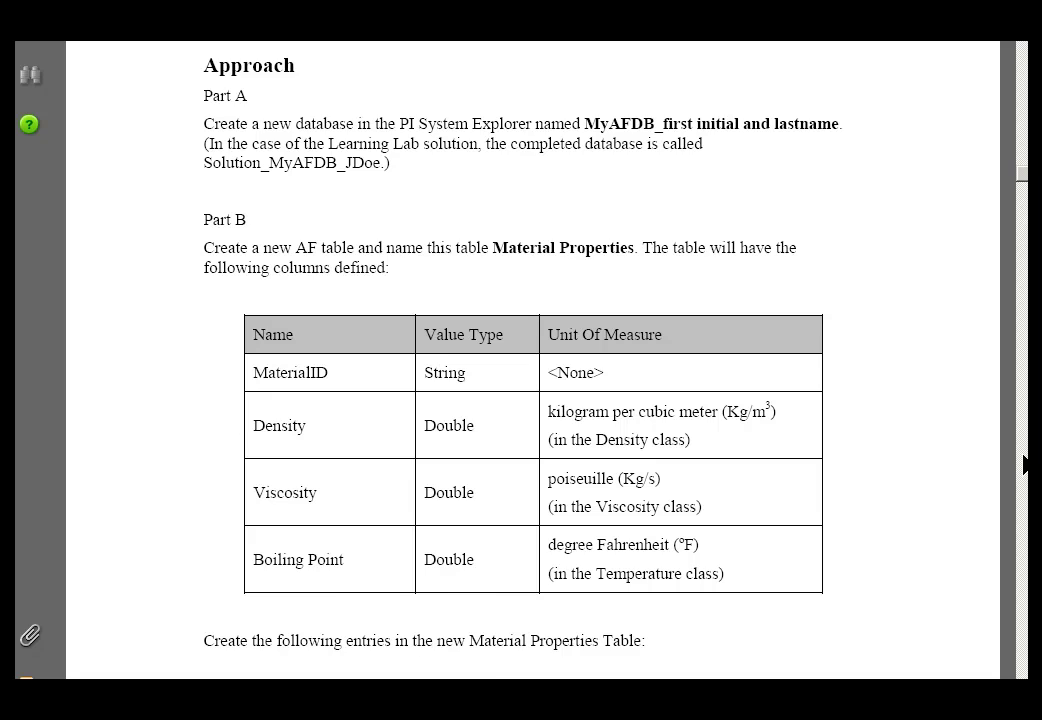
{"action": "scroll", "coordinate": [1025, 463], "scroll_direction": "down", "scroll_amount": 5}
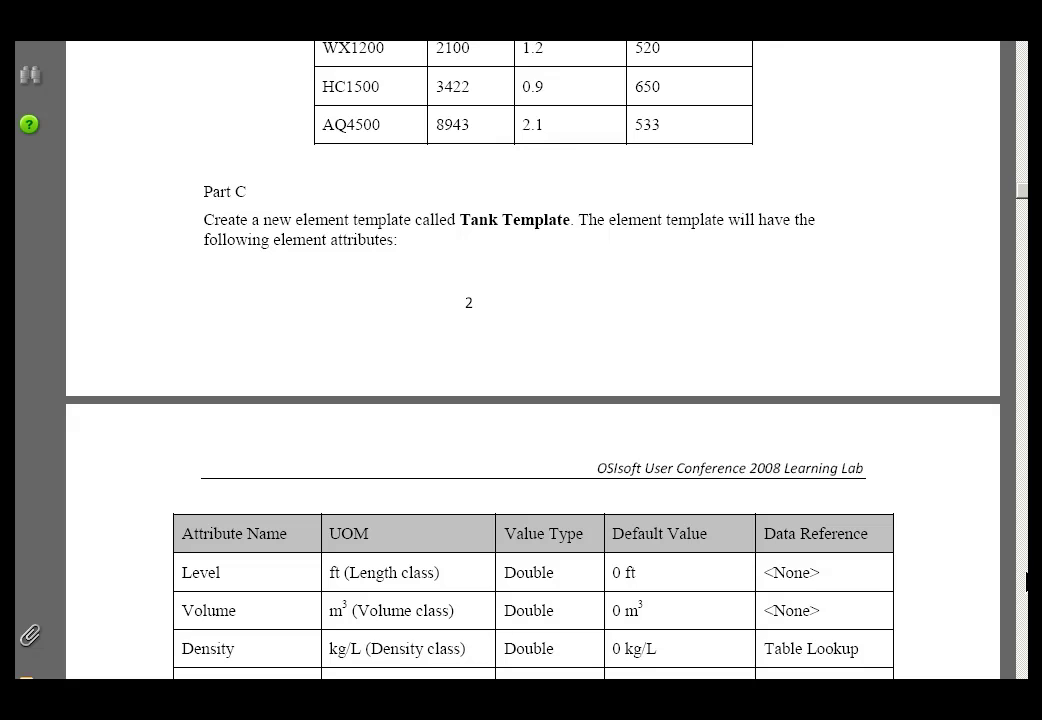
Step: Page down past Part C to Tank A's attribute values table (Volume cdt158, Product HC1500)
{"action": "left_click", "coordinate": [1027, 580]}
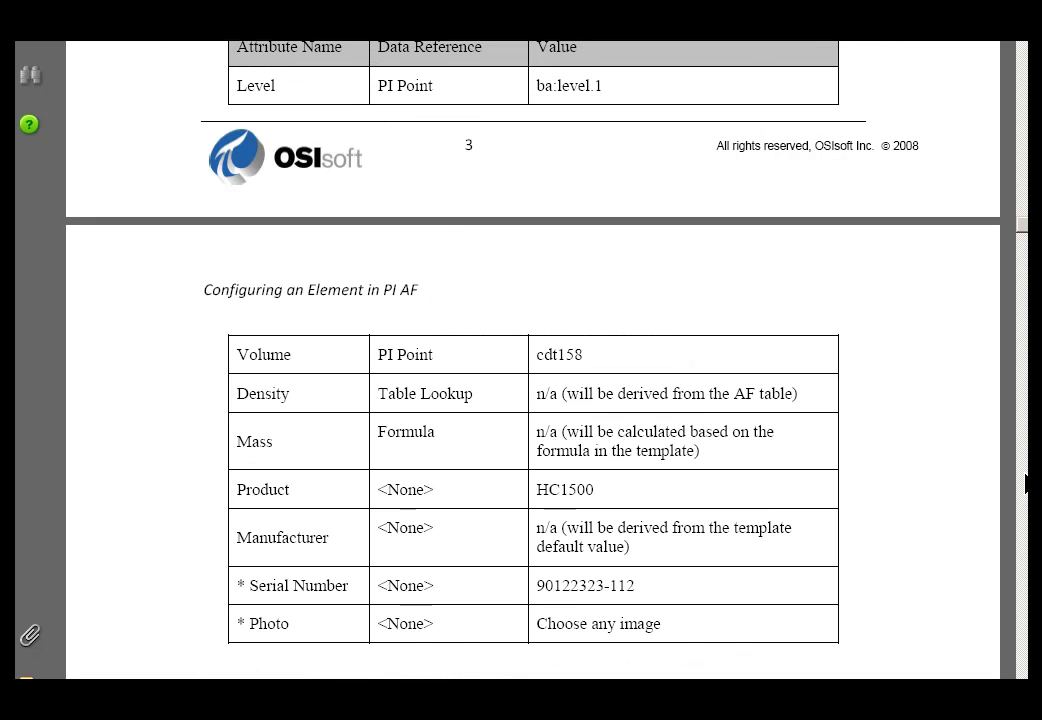
Step: In the lab PDF, highlight element name 'Tank A' and its Level value 'ba:level.1'
{"action": "left_click", "coordinate": [1024, 484]}
{"action": "scroll", "coordinate": [216, 376], "scroll_direction": "up", "scroll_amount": 2}
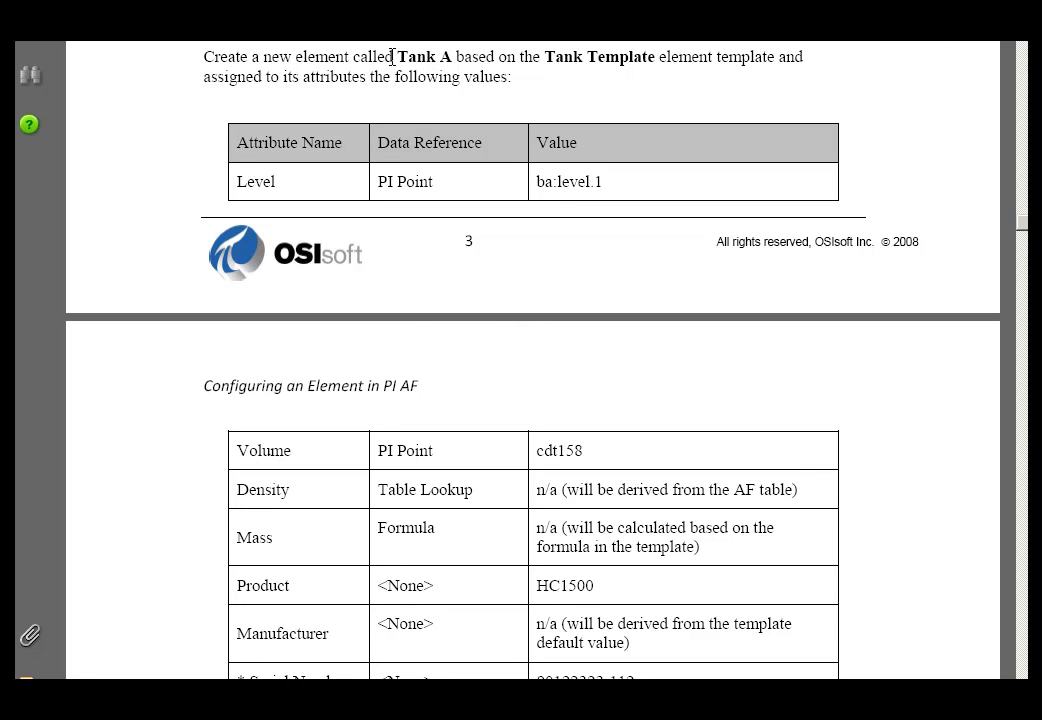
{"action": "left_click_drag", "start_coordinate": [392, 57], "coordinate": [455, 57]}
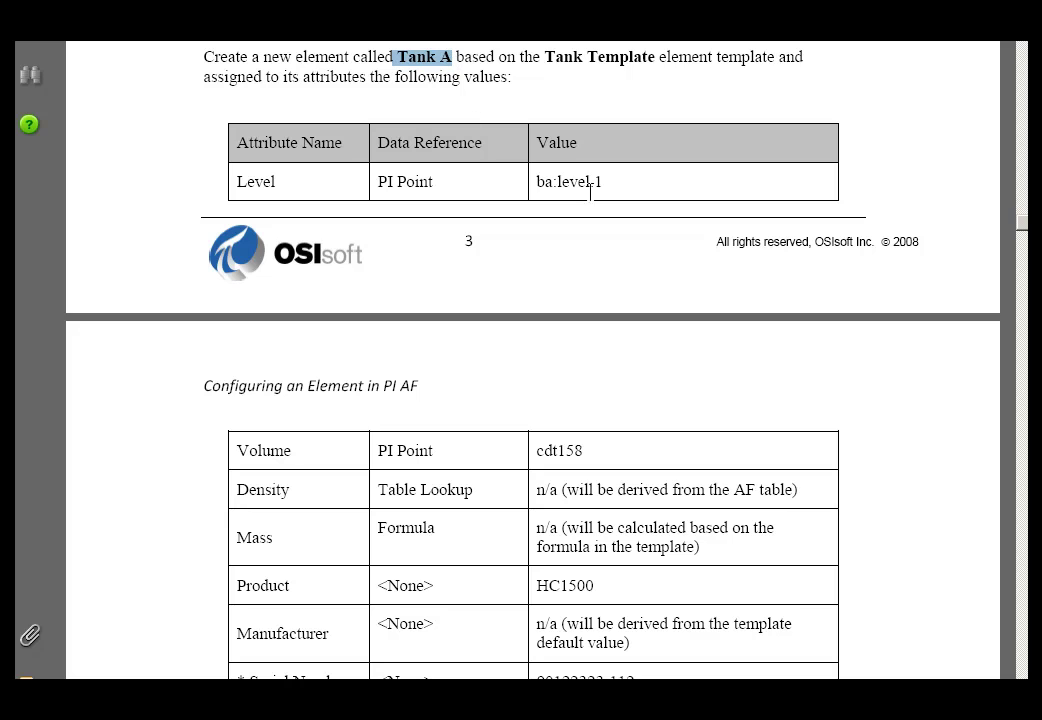
{"action": "left_click", "coordinate": [535, 183]}
{"action": "left_click_drag", "start_coordinate": [535, 183], "coordinate": [601, 182]}
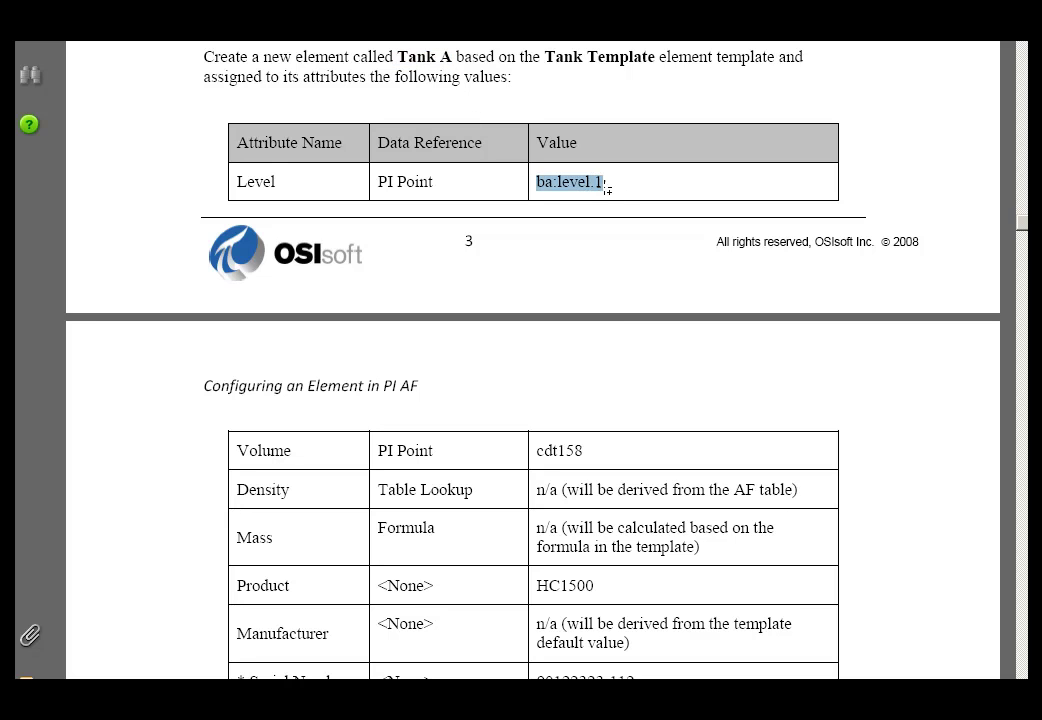